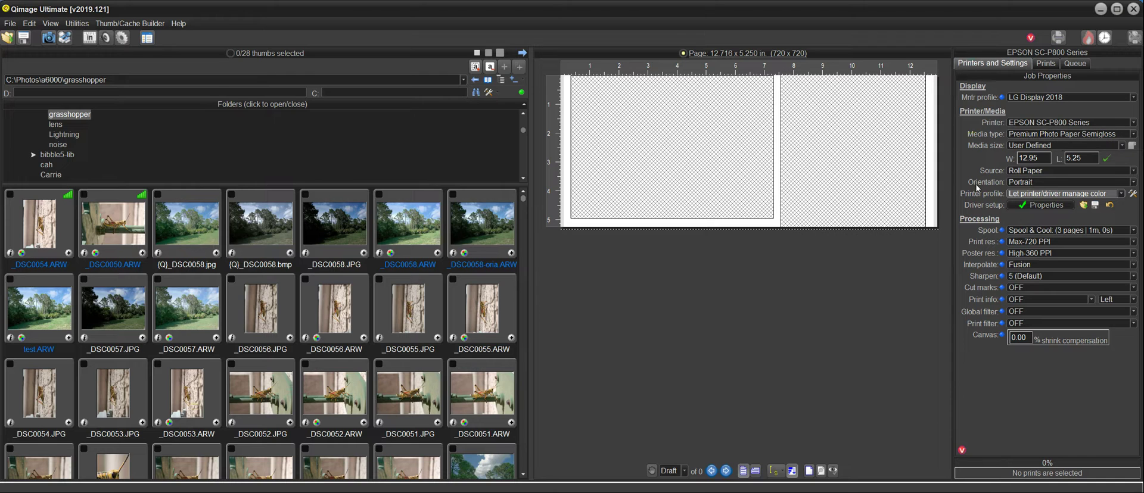
- Bring up the installed ICC profile list from the EPSON SC-P800's Color Management settings
{"action": "left_click", "coordinate": [1121, 194]}
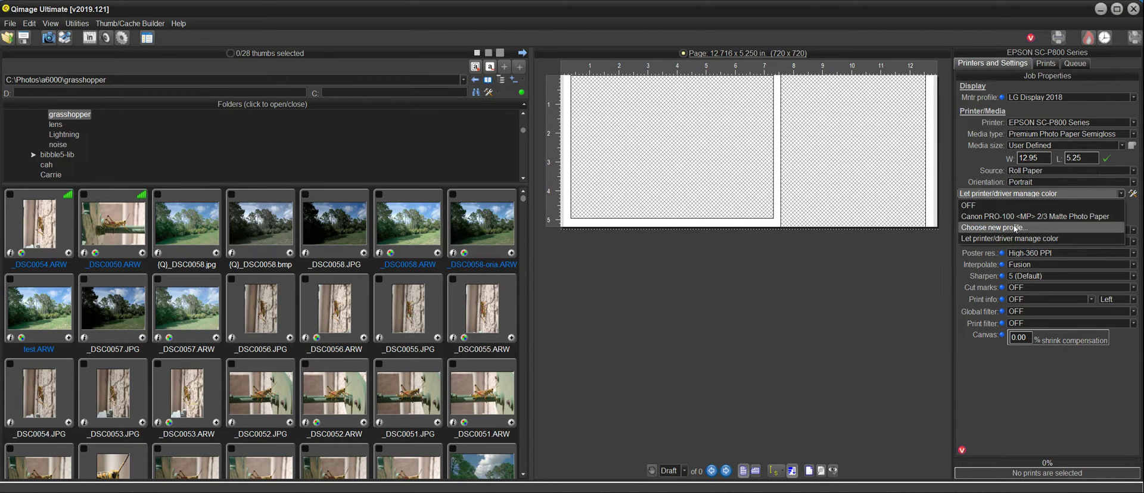
{"action": "left_click", "coordinate": [977, 150]}
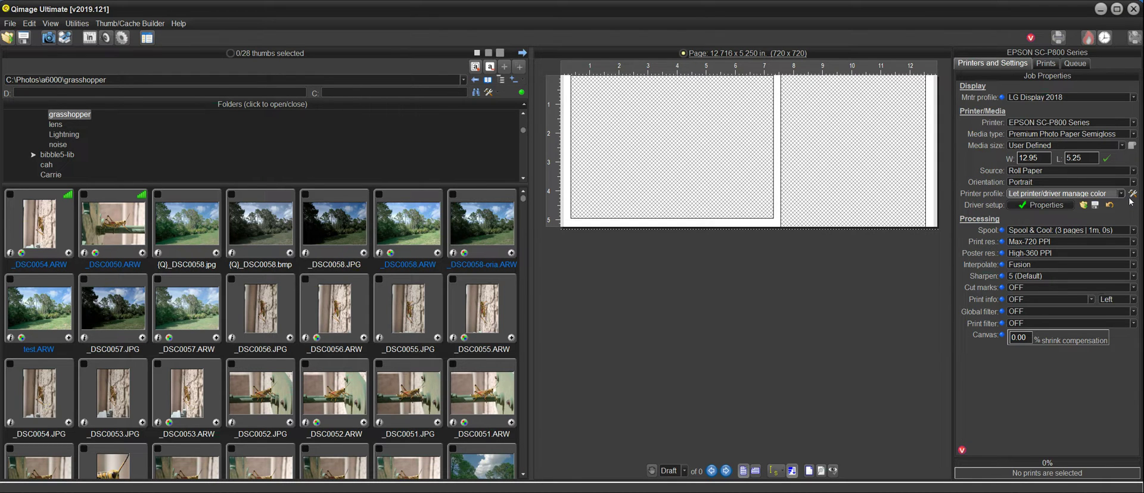
{"action": "left_click", "coordinate": [1132, 195]}
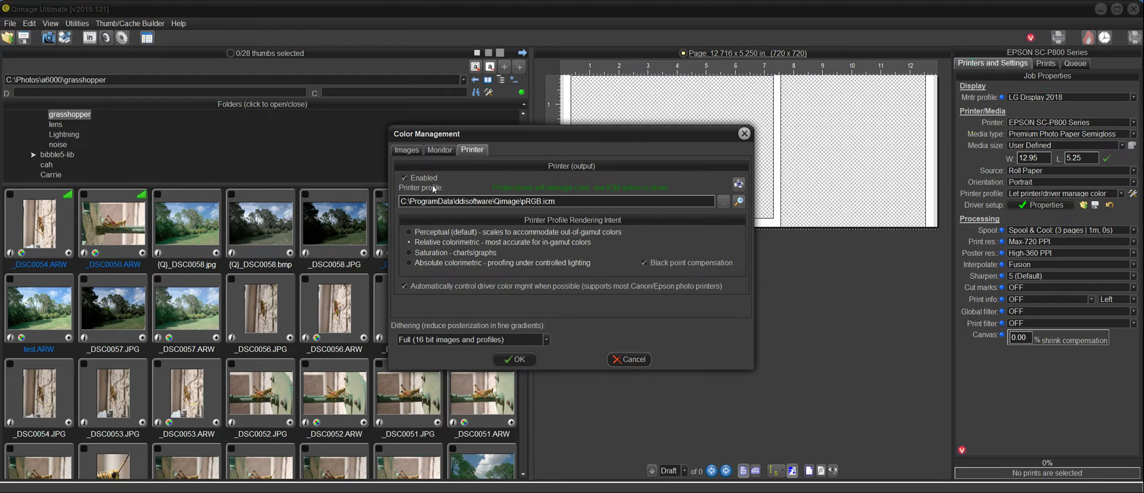
{"action": "left_click", "coordinate": [723, 202]}
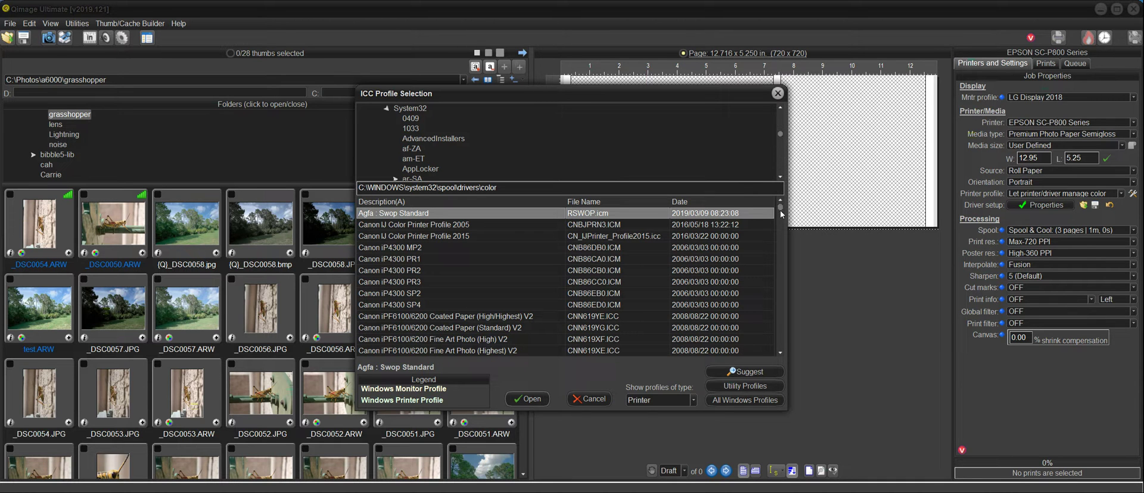
- Find SC-P800 Series Premium Photo Paper Semi-Gloss in the ICC list and apply it as the printer profile
{"action": "left_click_drag", "start_coordinate": [781, 210], "coordinate": [781, 274]}
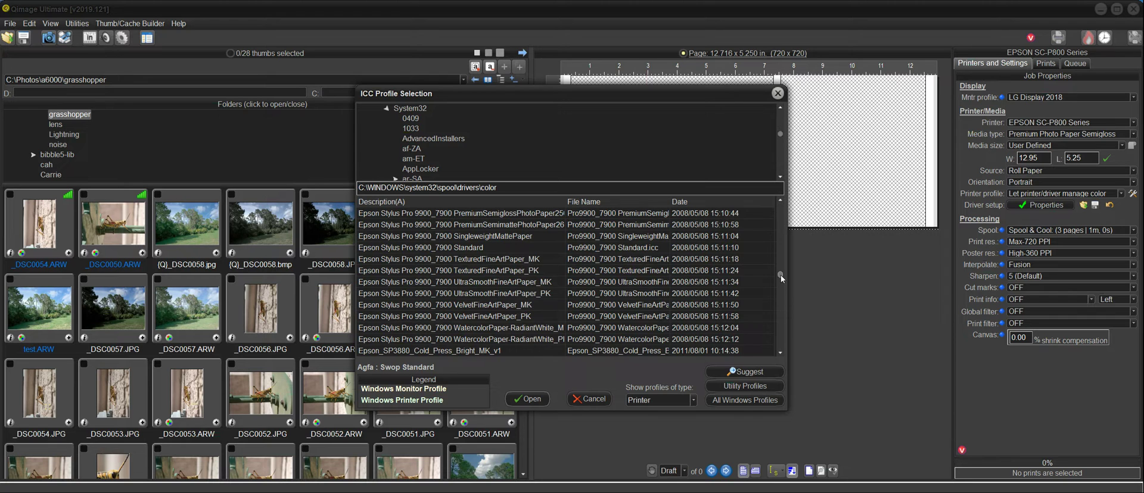
{"action": "left_click_drag", "start_coordinate": [780, 274], "coordinate": [770, 301]}
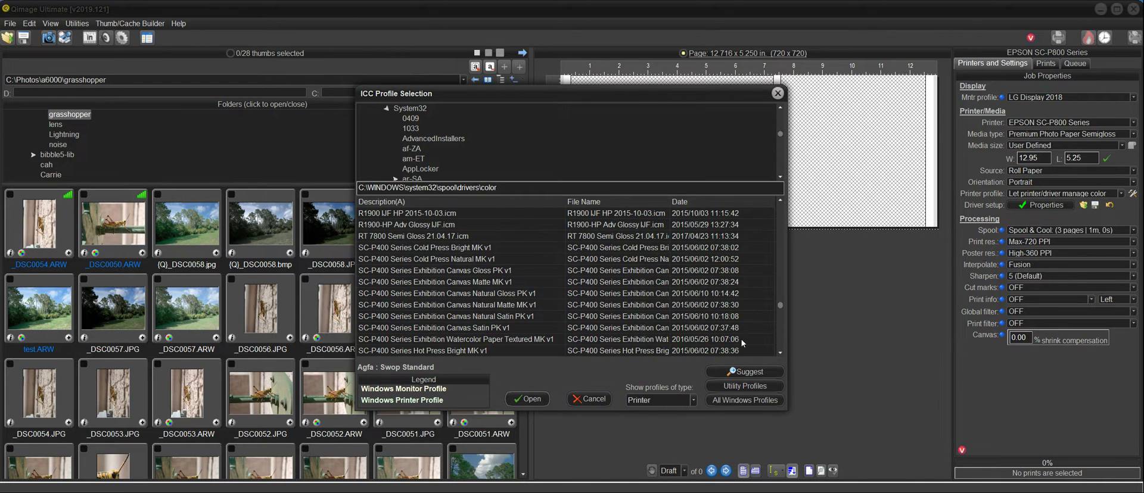
{"action": "scroll", "coordinate": [782, 340], "scroll_direction": "down", "scroll_amount": 5}
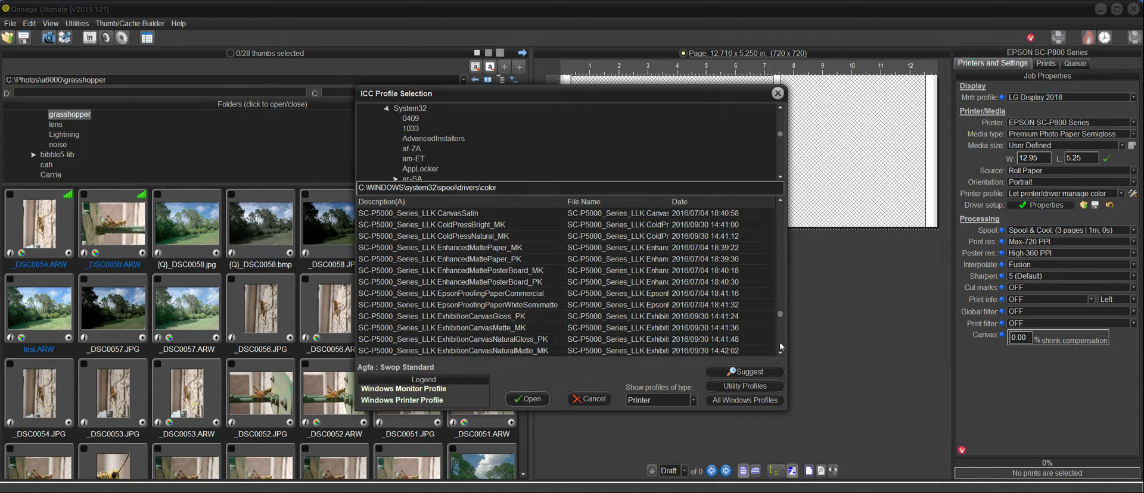
{"action": "scroll", "coordinate": [780, 345], "scroll_direction": "down", "scroll_amount": 6}
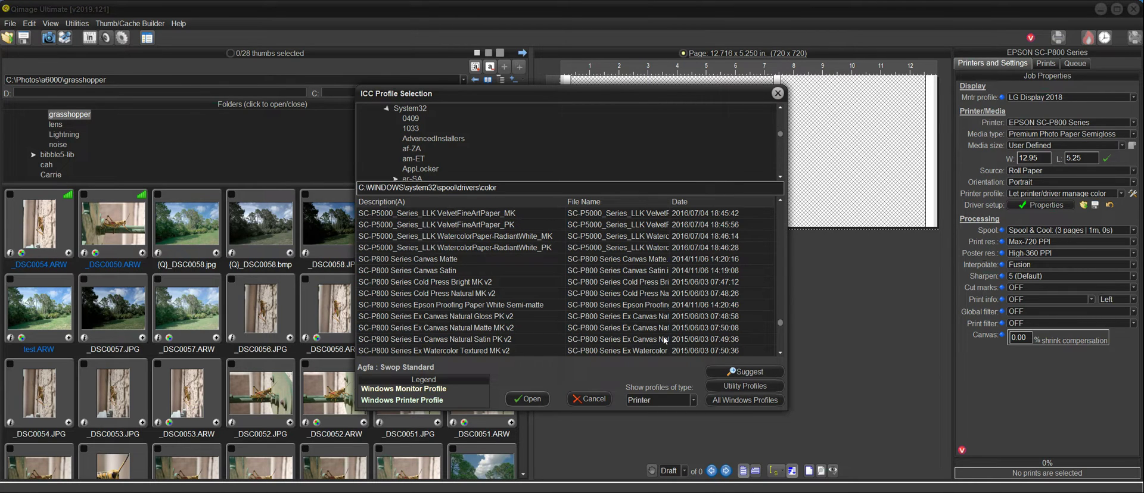
{"action": "scroll", "coordinate": [779, 344], "scroll_direction": "down", "scroll_amount": 5}
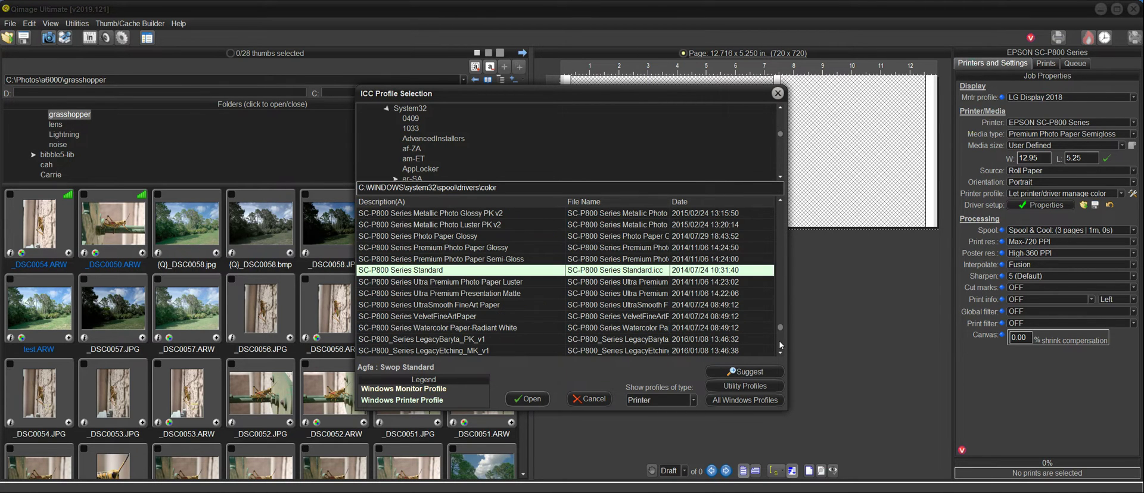
{"action": "left_click", "coordinate": [509, 259]}
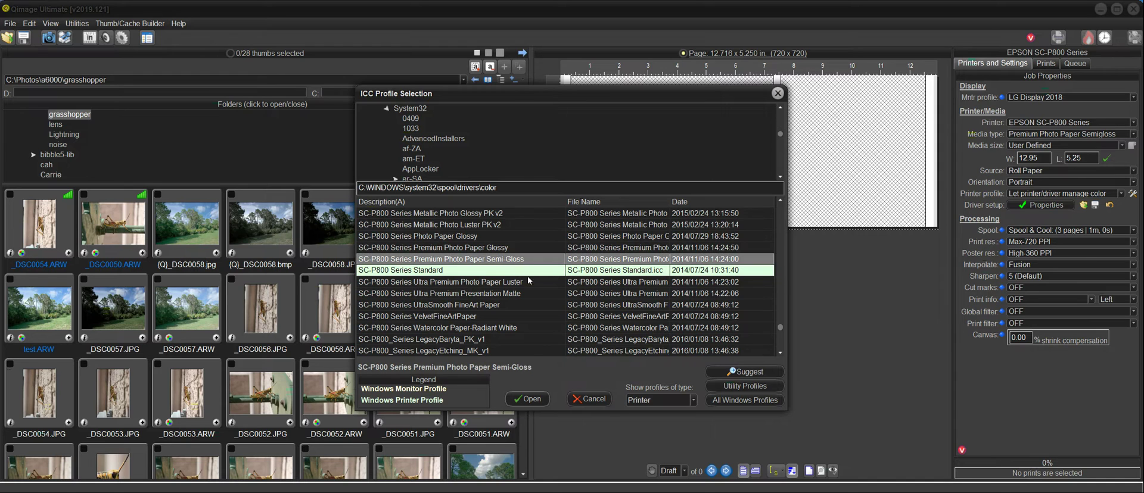
{"action": "left_click", "coordinate": [542, 399]}
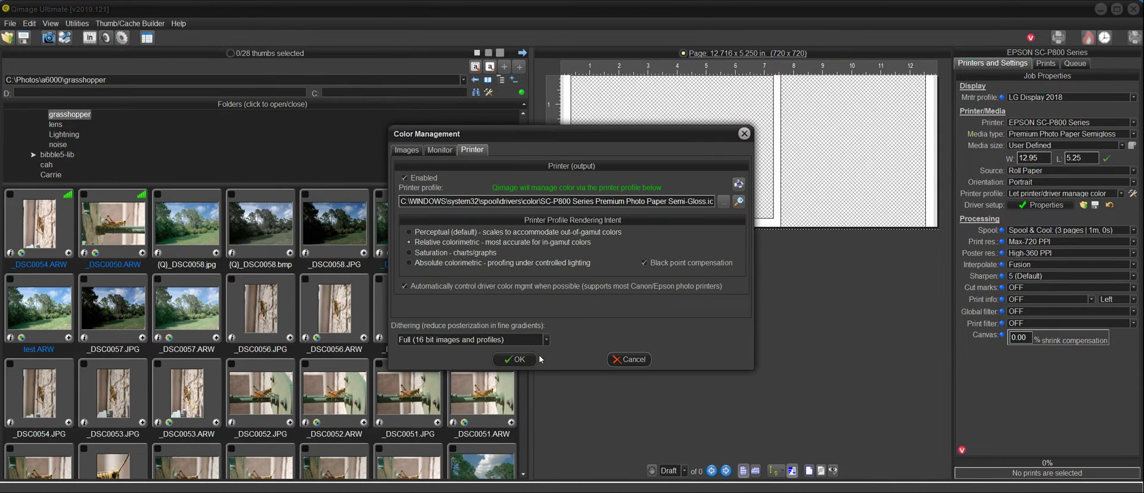
{"action": "left_click", "coordinate": [526, 360]}
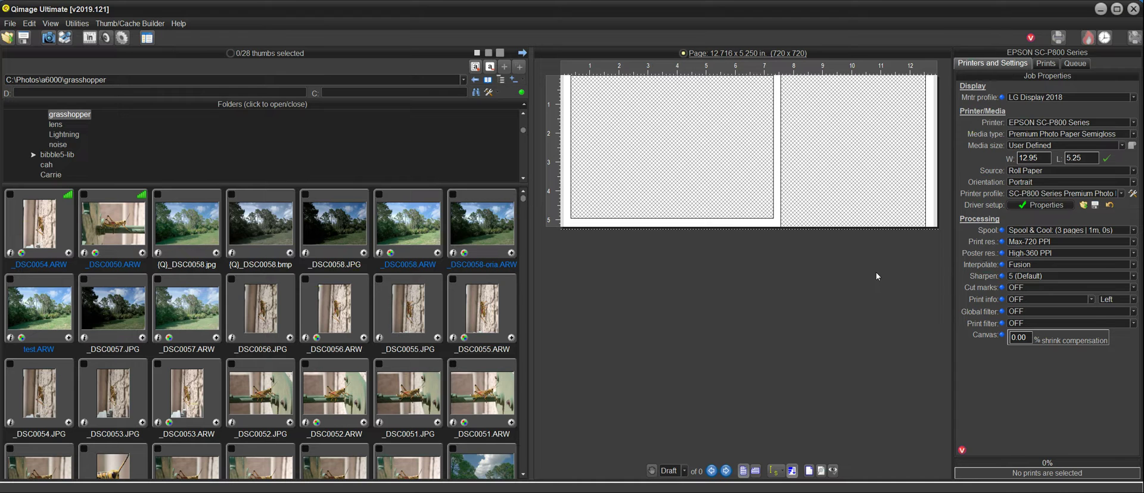
{"action": "left_click", "coordinate": [1132, 195]}
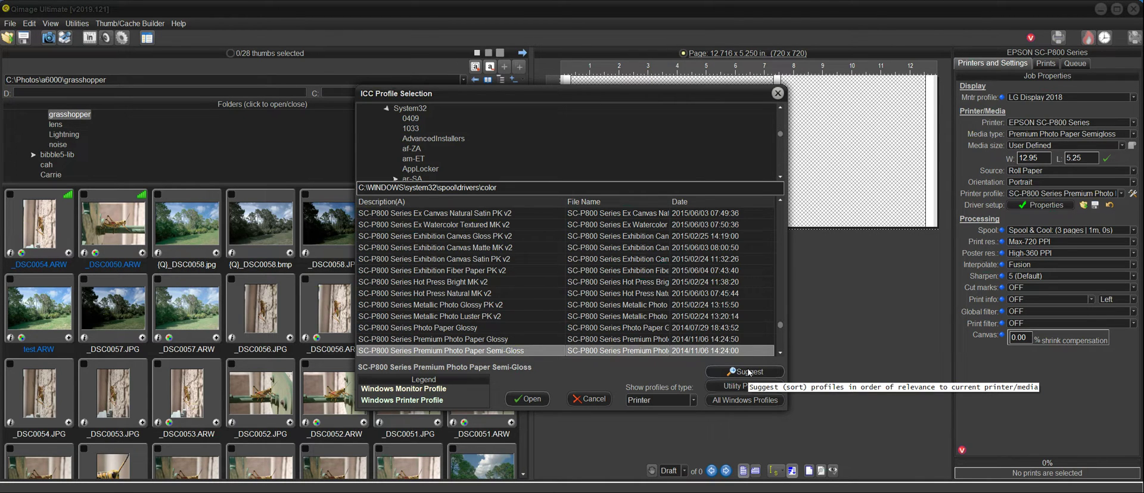
{"action": "left_click", "coordinate": [749, 373]}
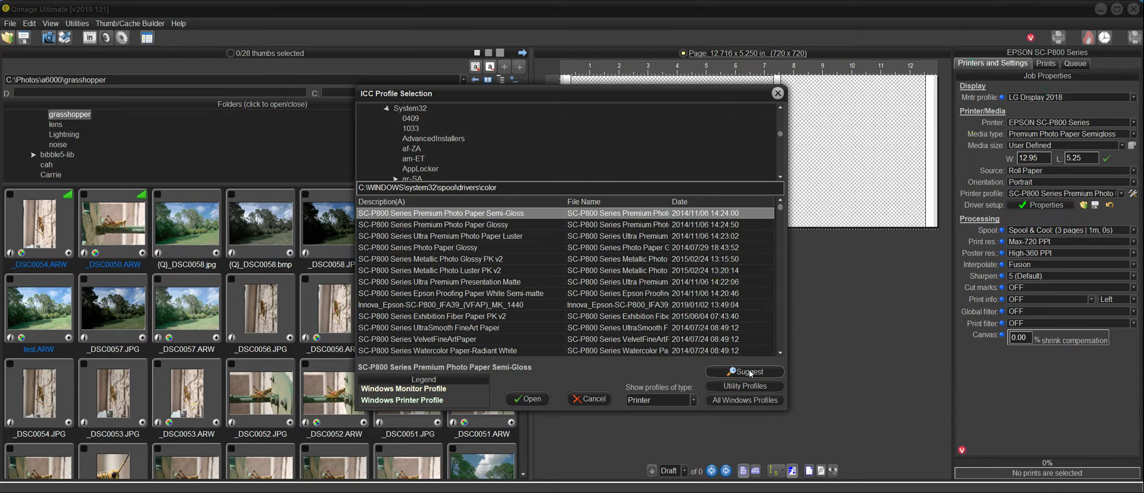
{"action": "left_click", "coordinate": [530, 399]}
{"action": "left_click", "coordinate": [514, 360]}
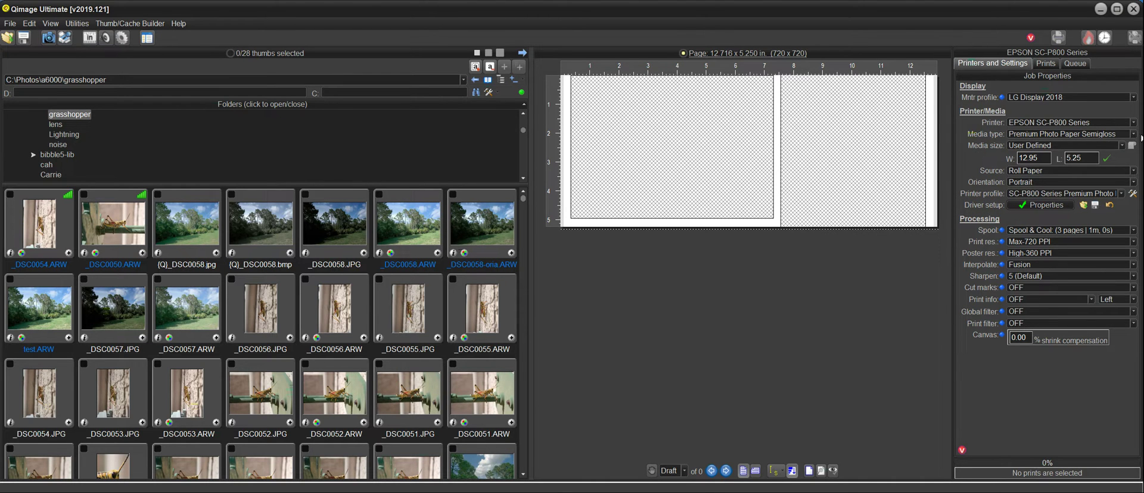
- Choose Ultra Premium Photo Paper Luster as the SC-P800 media type
{"action": "left_click", "coordinate": [1133, 136]}
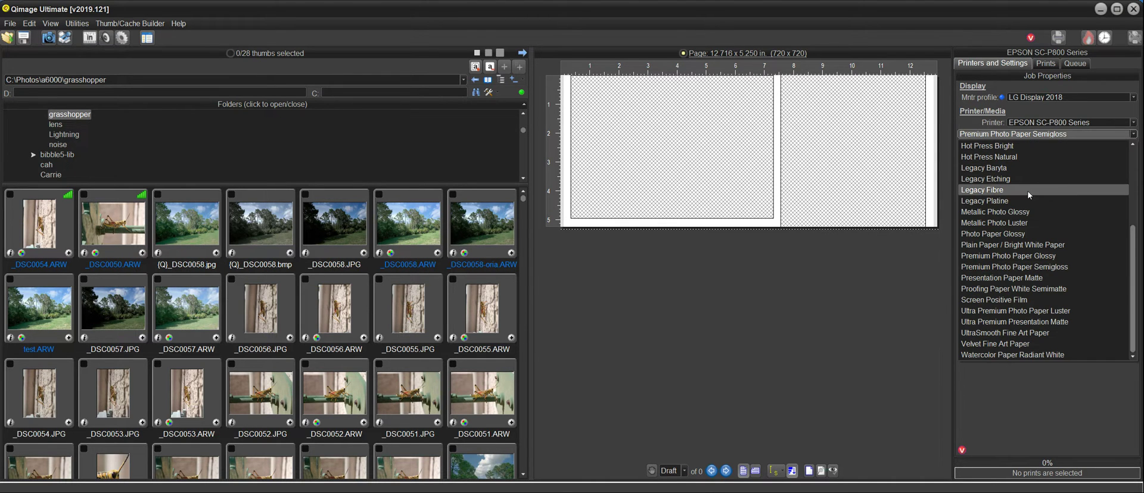
{"action": "left_click", "coordinate": [1063, 311]}
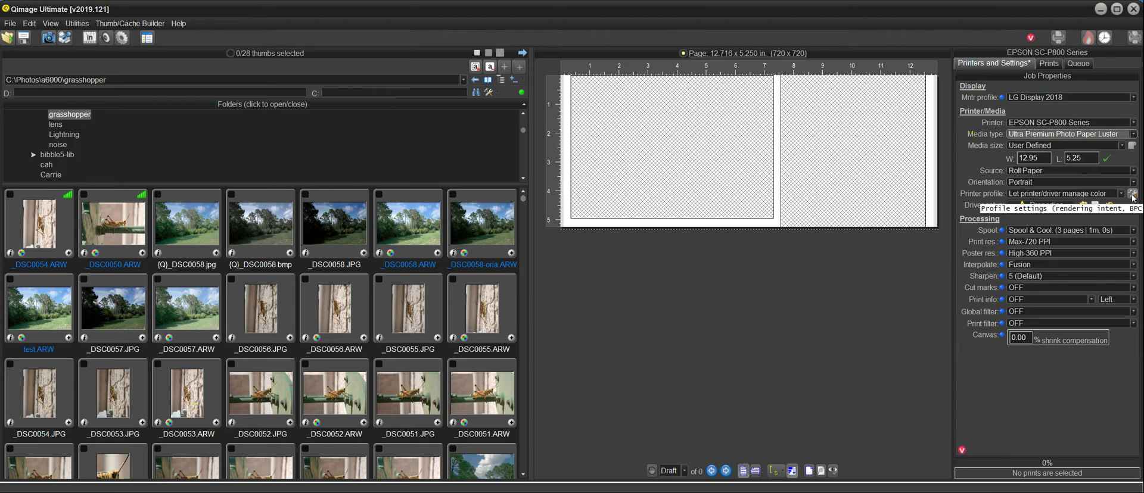
- Apply the SC-P800 Series Ultra Premium Photo Paper Luster ICC profile in Color Management
{"action": "left_click", "coordinate": [1132, 194]}
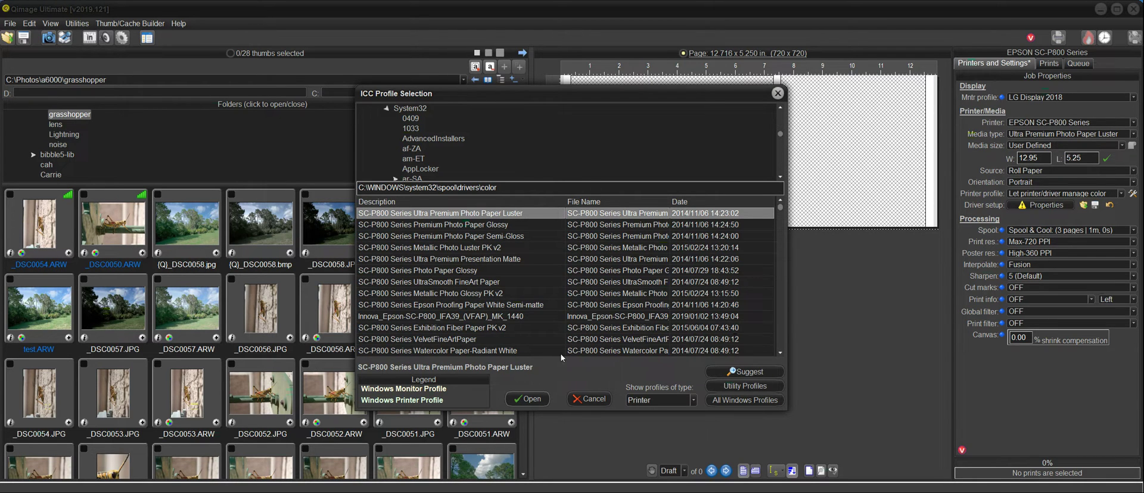
{"action": "left_click", "coordinate": [531, 399]}
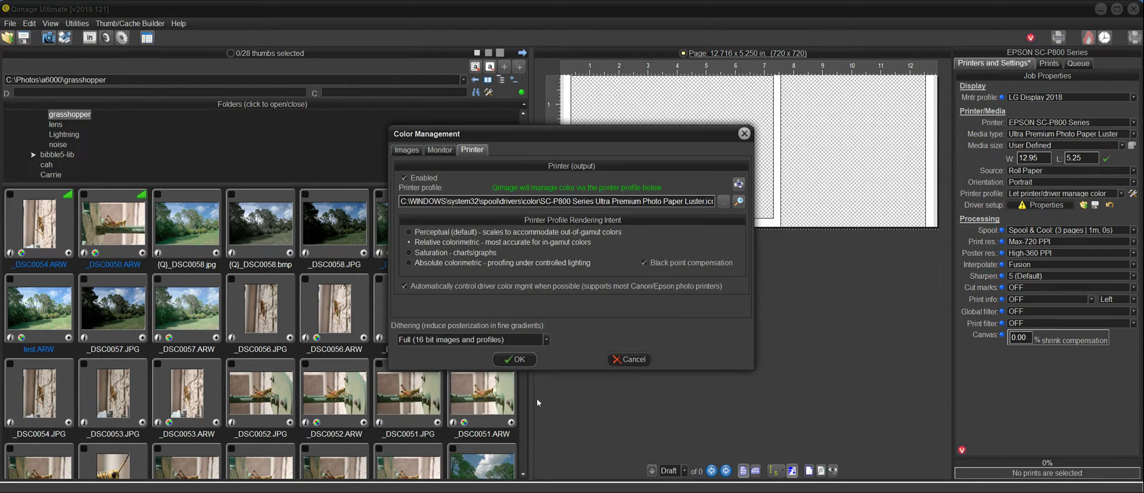
{"action": "left_click", "coordinate": [516, 359]}
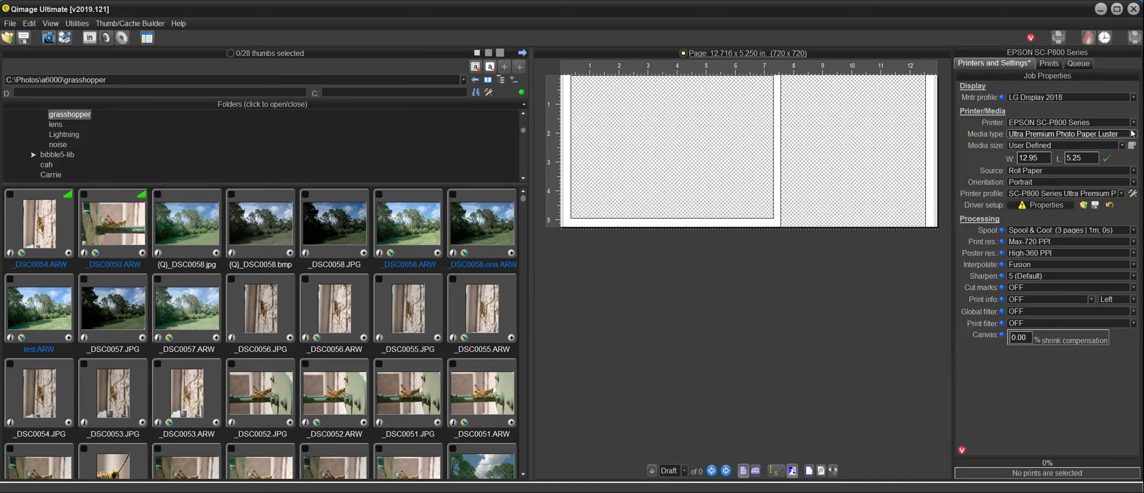
- Select Canon PRO-1000 series from the Printer list
{"action": "left_click", "coordinate": [1133, 123]}
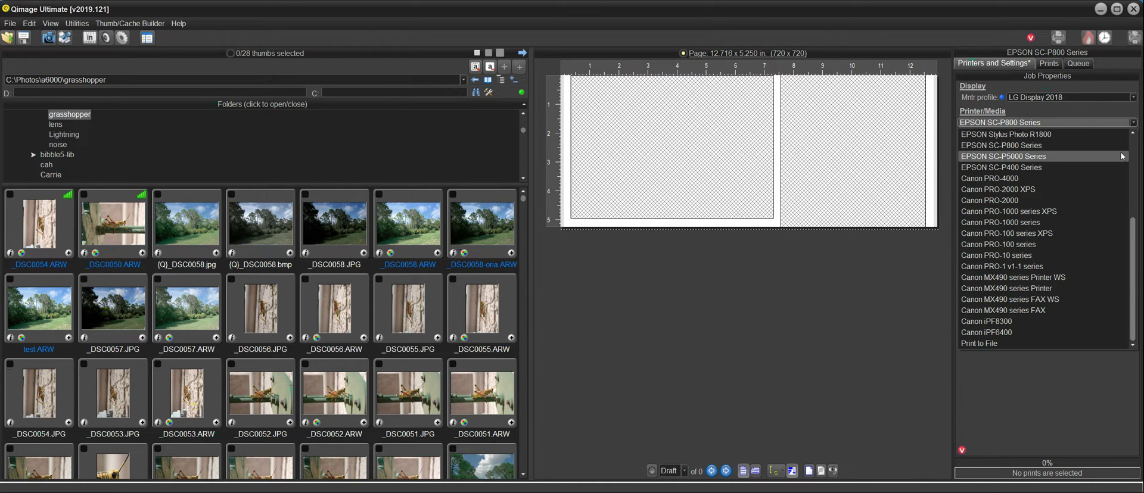
{"action": "left_click", "coordinate": [1032, 222]}
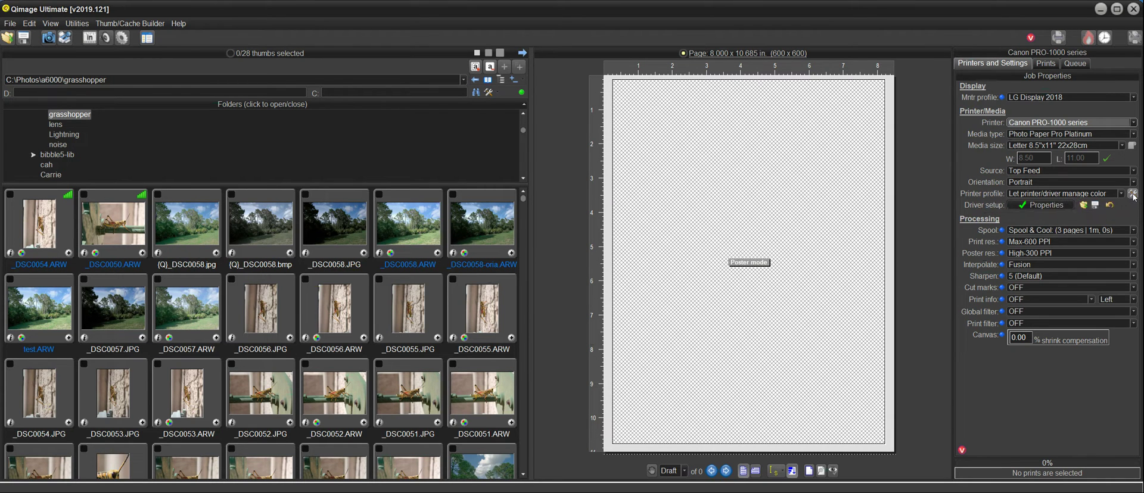
- Apply the Canon PRO-1000/500 Photo Paper Pro Platinum ICC profile as the printer profile
{"action": "left_click", "coordinate": [1133, 195]}
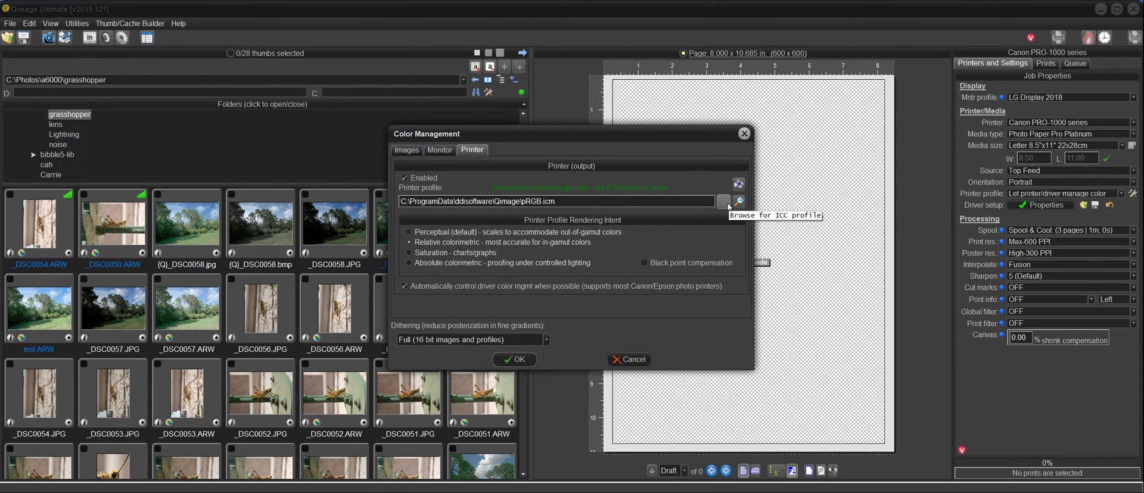
{"action": "left_click", "coordinate": [740, 202]}
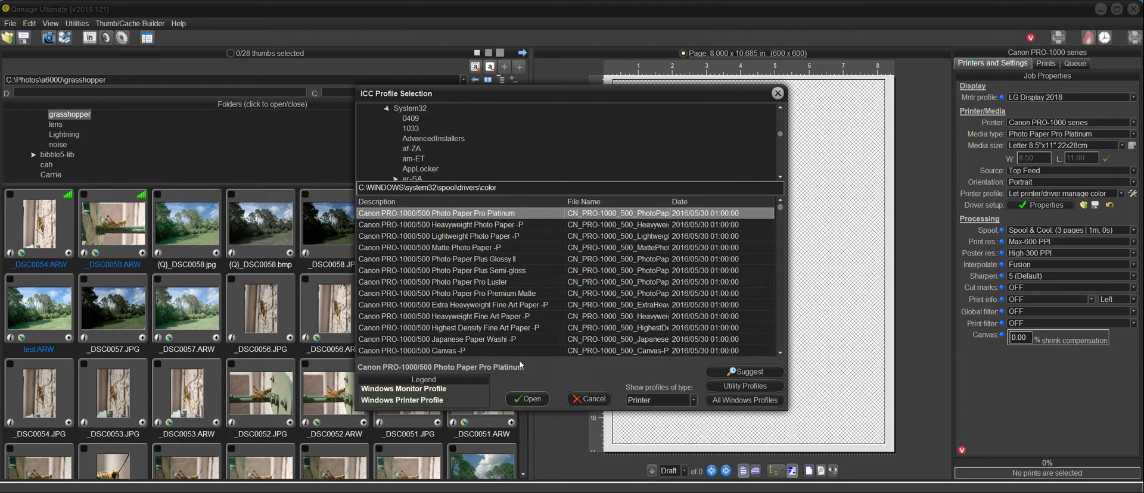
{"action": "left_click", "coordinate": [533, 400]}
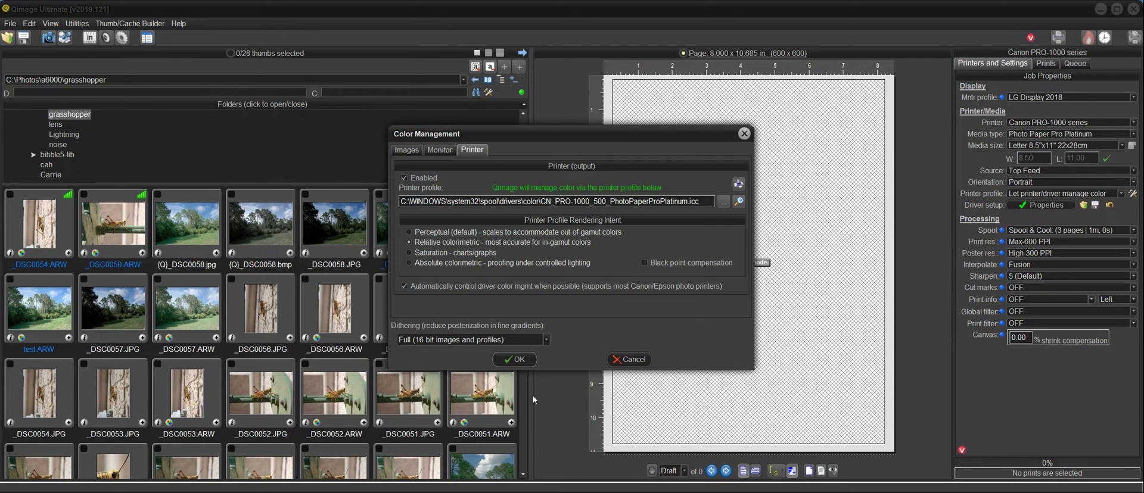
{"action": "left_click", "coordinate": [525, 360]}
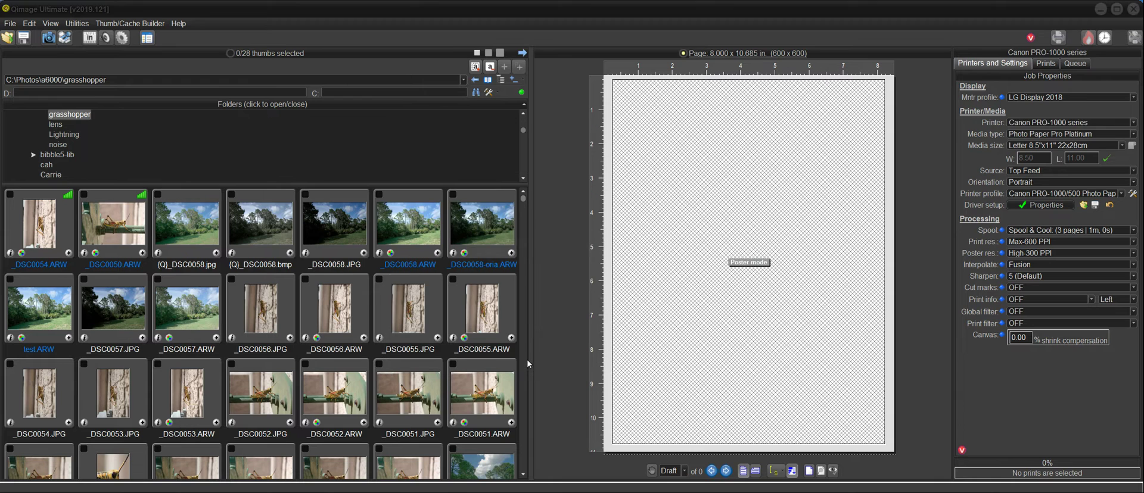
- Choose Photo Paper Pro Premium Matte as the Canon PRO-1000 media type
{"action": "left_click", "coordinate": [1135, 137]}
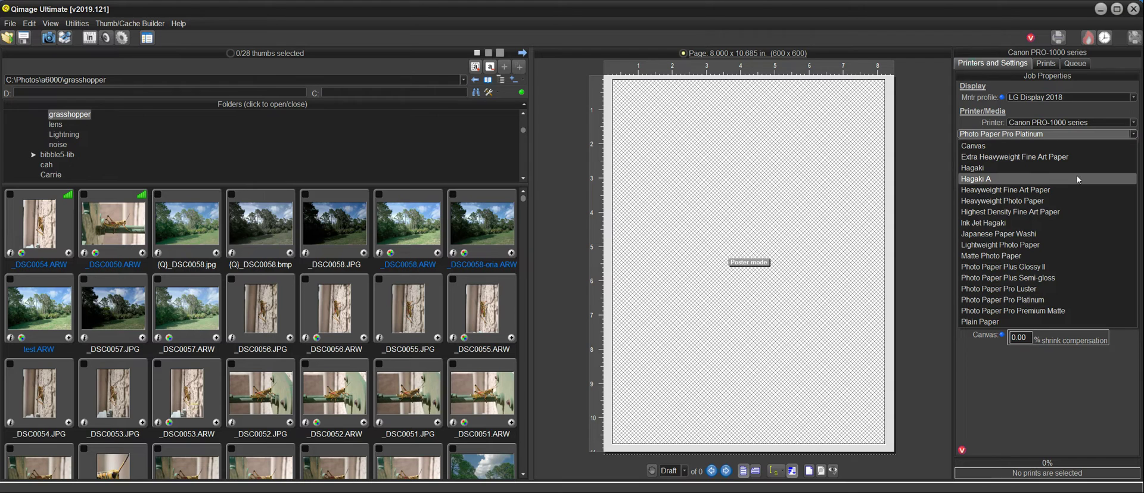
{"action": "left_click", "coordinate": [1044, 311]}
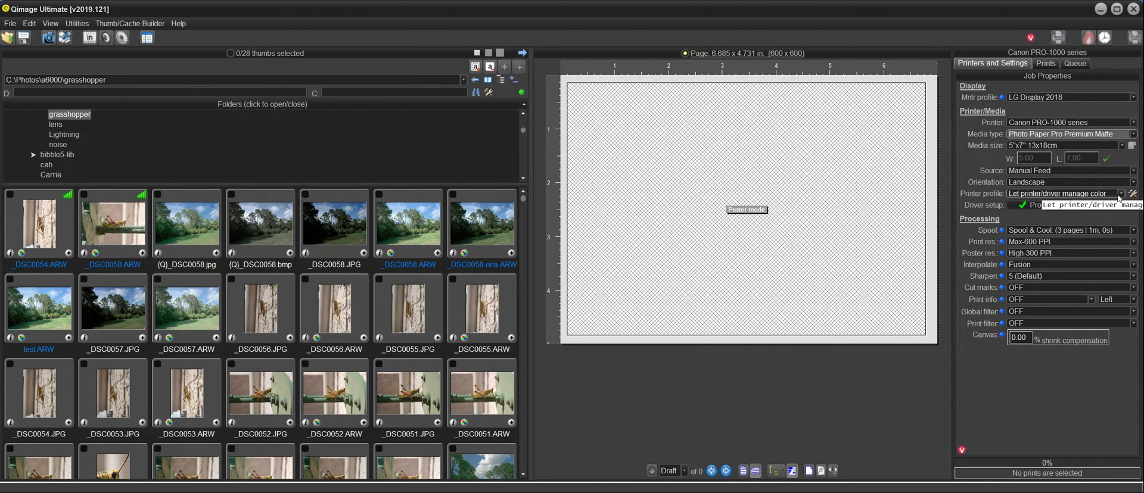
- Apply the Canon PRO-1000/500 Photo Paper Pro Premium Matte ICC profile in Color Management
{"action": "left_click", "coordinate": [1133, 195]}
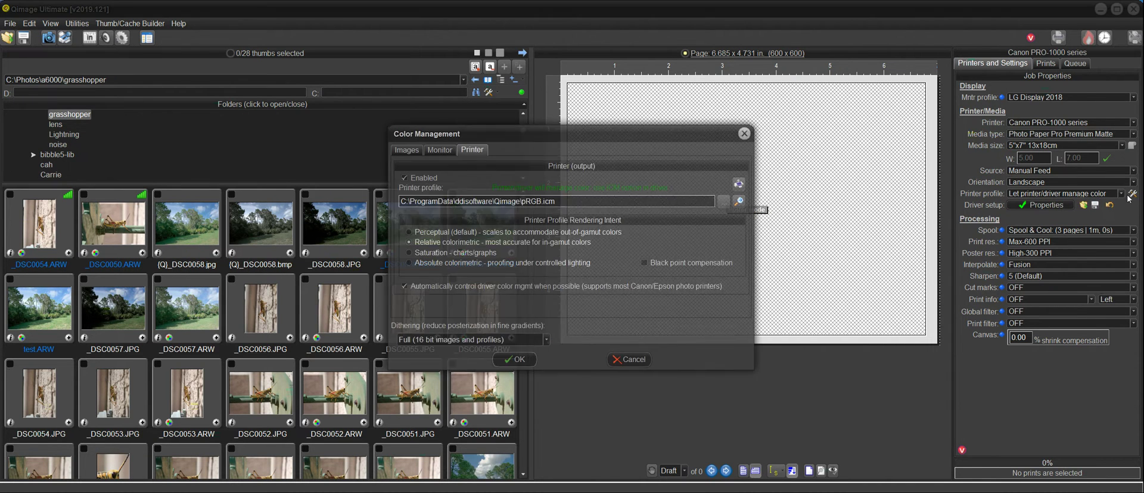
{"action": "left_click", "coordinate": [739, 203]}
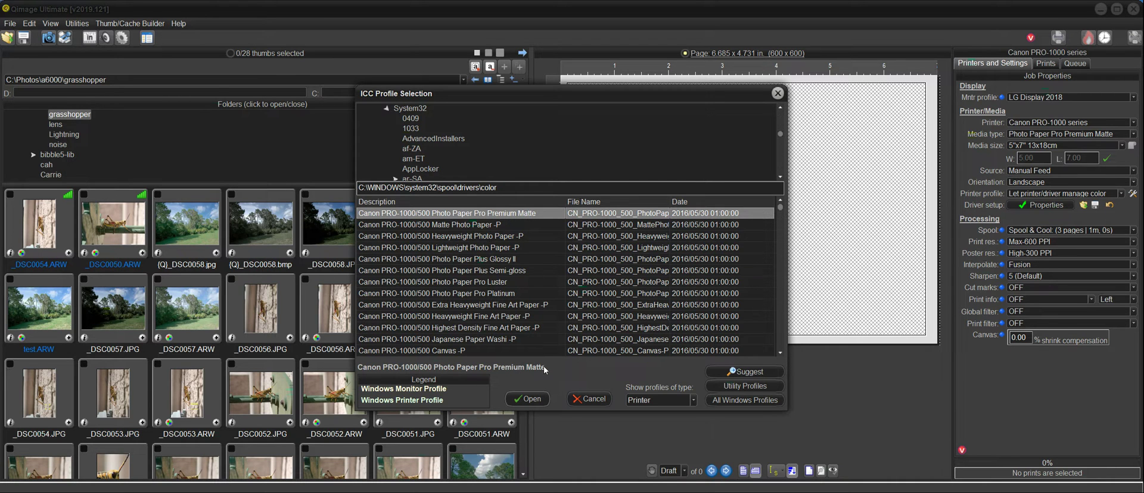
{"action": "left_click", "coordinate": [544, 399]}
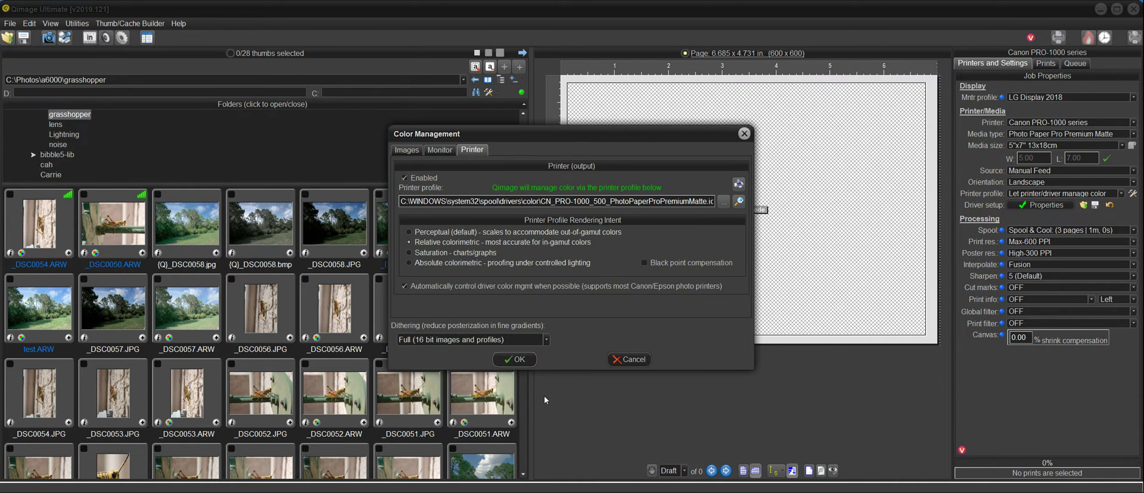
{"action": "left_click", "coordinate": [516, 361]}
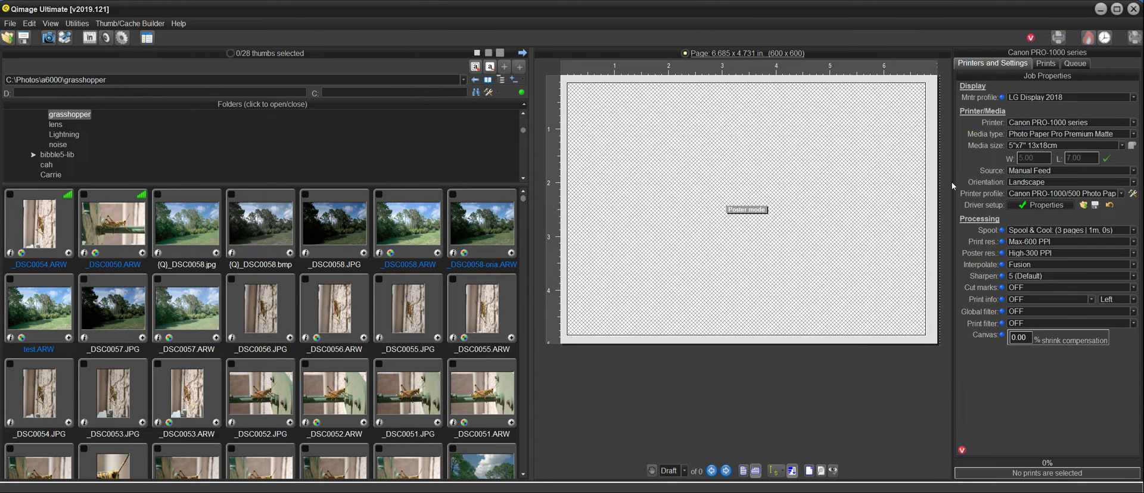
- Change the media type to Photo Paper Pro Luster and open the printer's Color Management settings
{"action": "left_click", "coordinate": [1091, 134]}
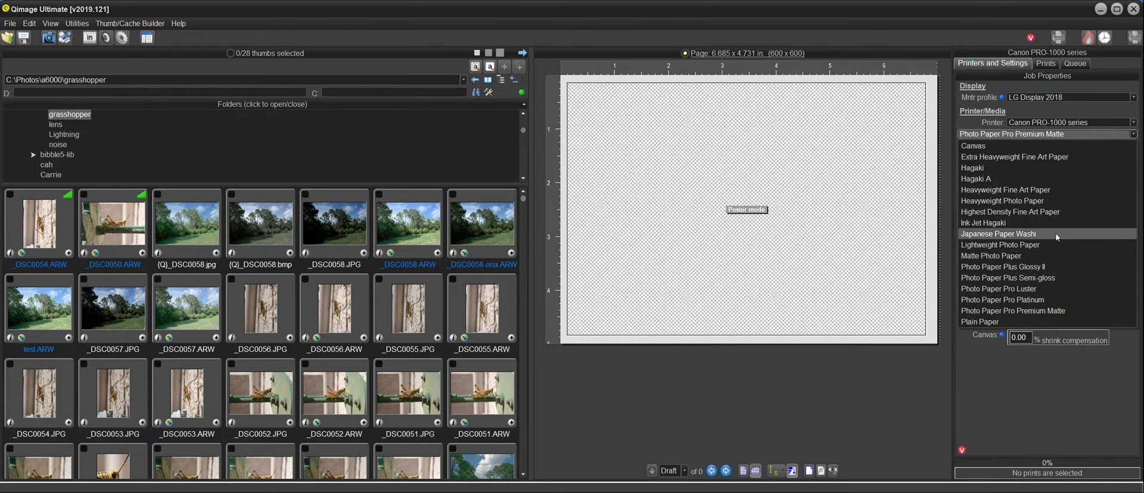
{"action": "left_click", "coordinate": [1029, 289]}
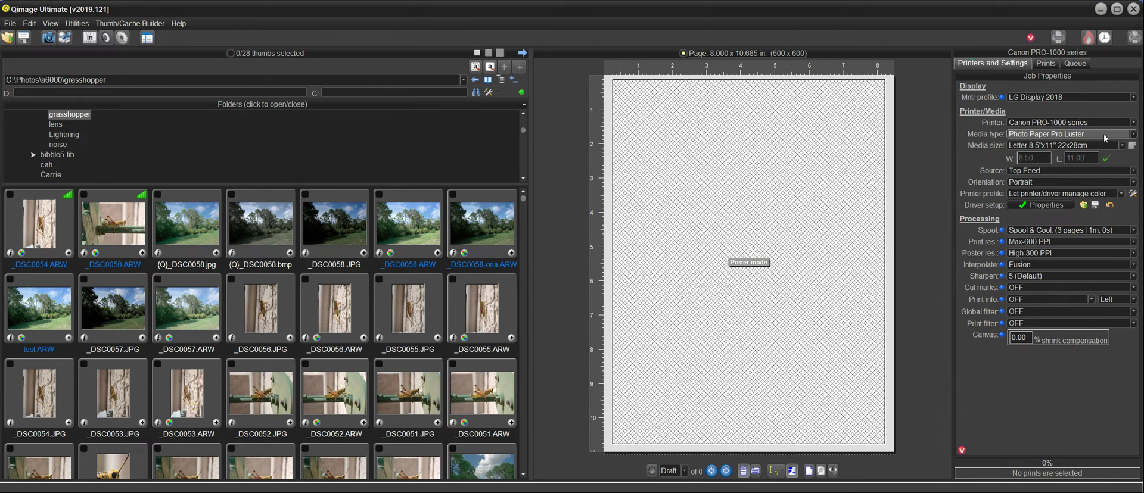
{"action": "left_click", "coordinate": [1133, 194]}
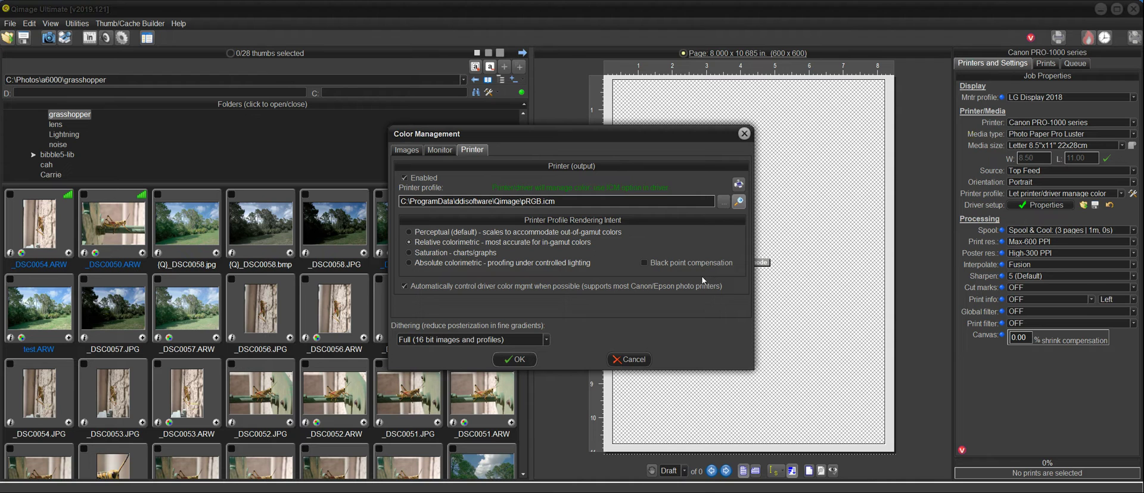
- Browse for printer ICC profiles, with Canon PRO-1000/500 Photo Paper Pro Luster listed first
{"action": "left_click", "coordinate": [738, 202]}
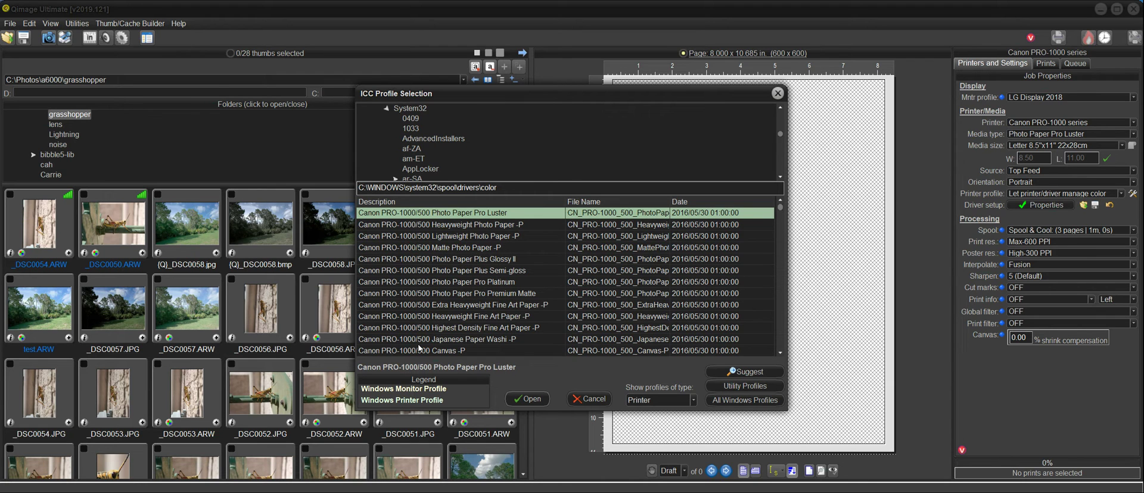
- Browse the Canon PRO-1000/500 ICC profiles, returning to Photo Paper Pro Luster at the top
{"action": "key", "text": "Down"}
{"action": "key", "text": "Down"}
{"action": "key", "text": "Down"}
{"action": "key", "text": "Down"}
{"action": "key", "text": "Down"}
{"action": "key", "text": "Down"}
{"action": "key", "text": "Down"}
{"action": "key", "text": "Down"}
{"action": "key", "text": "Down"}
{"action": "key", "text": "Down"}
{"action": "key", "text": "Down"}
{"action": "key", "text": "Down"}
{"action": "key", "text": "Down"}
{"action": "key", "text": "Down"}
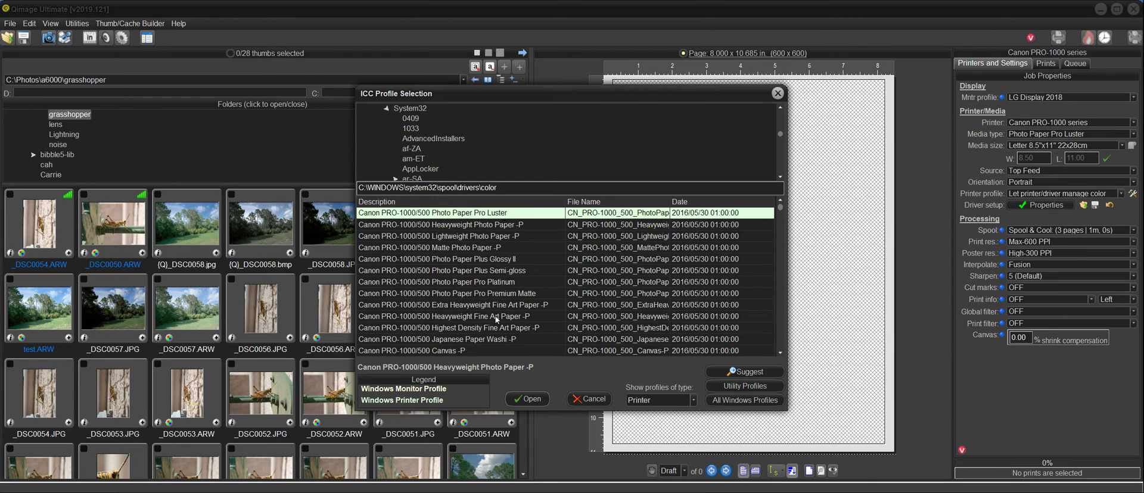
{"action": "key", "text": "Up"}
{"action": "key", "text": "Up"}
{"action": "key", "text": "Up"}
{"action": "key", "text": "Down"}
{"action": "key", "text": "Down"}
{"action": "key", "text": "Down"}
{"action": "key", "text": "Down"}
{"action": "key", "text": "Down"}
{"action": "key", "text": "Down"}
{"action": "key", "text": "Down"}
{"action": "key", "text": "Down"}
{"action": "key", "text": "Down"}
{"action": "key", "text": "Down"}
{"action": "key", "text": "Down"}
{"action": "key", "text": "Down"}
{"action": "key", "text": "Down"}
{"action": "key", "text": "Down"}
{"action": "key", "text": "Up"}
{"action": "key", "text": "Up"}
{"action": "key", "text": "Up"}
{"action": "key", "text": "Up"}
{"action": "key", "text": "Up"}
{"action": "key", "text": "Up"}
{"action": "key", "text": "Up"}
{"action": "key", "text": "Up"}
{"action": "key", "text": "Up"}
{"action": "key", "text": "Up"}
{"action": "key", "text": "Up"}
{"action": "key", "text": "Up"}
{"action": "key", "text": "Up"}
{"action": "key", "text": "Up"}
{"action": "key", "text": "Up"}
{"action": "key", "text": "Up"}
{"action": "key", "text": "Up"}
{"action": "key", "text": "Up"}
{"action": "key", "text": "Up"}
{"action": "key", "text": "Up"}
{"action": "key", "text": "Up"}
{"action": "key", "text": "Up"}
{"action": "key", "text": "Up"}
{"action": "key", "text": "Up"}
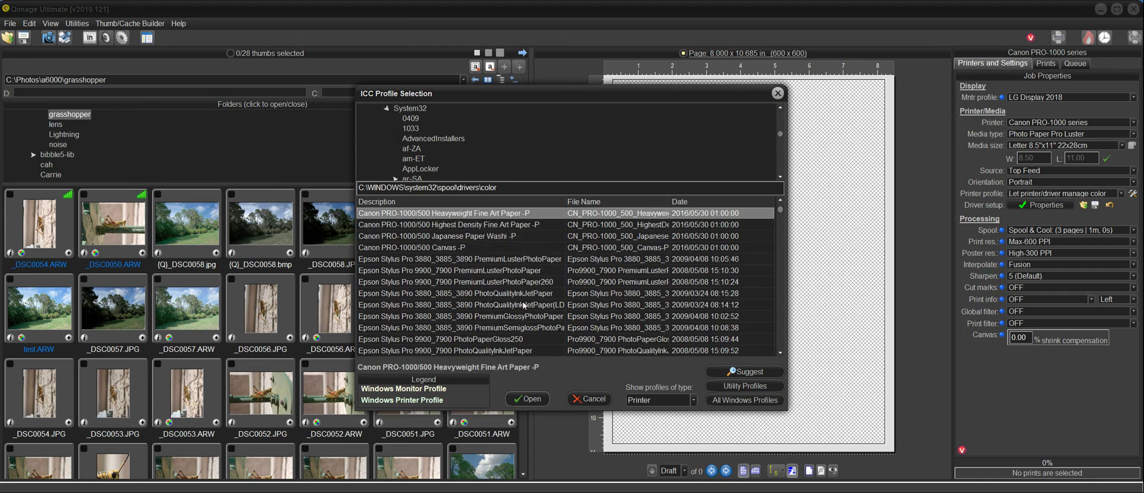
{"action": "key", "text": "Up"}
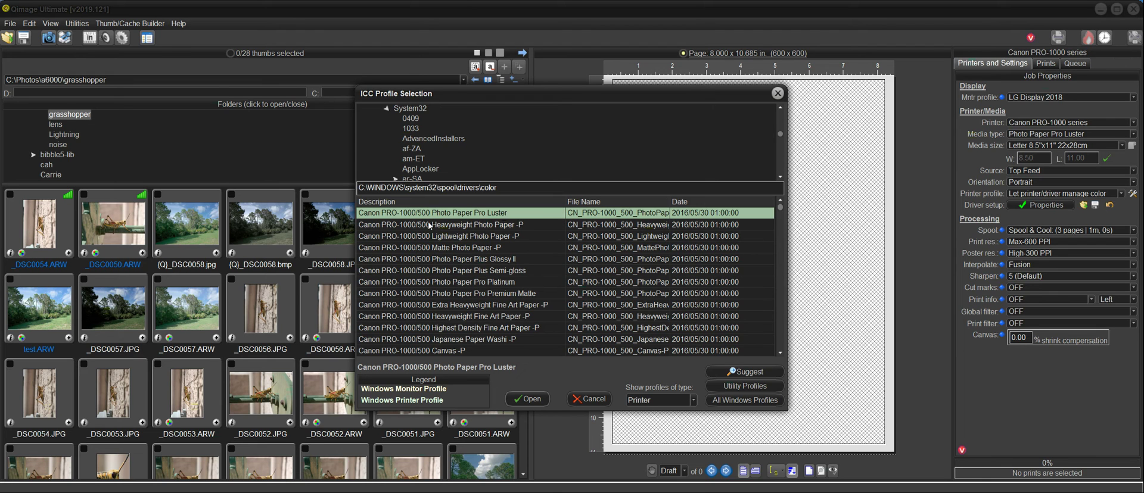
- Cancel colour management unchanged, then select Epson Stylus Pro 3880 with Premium Photo Paper Semigloss media
{"action": "left_click", "coordinate": [592, 399]}
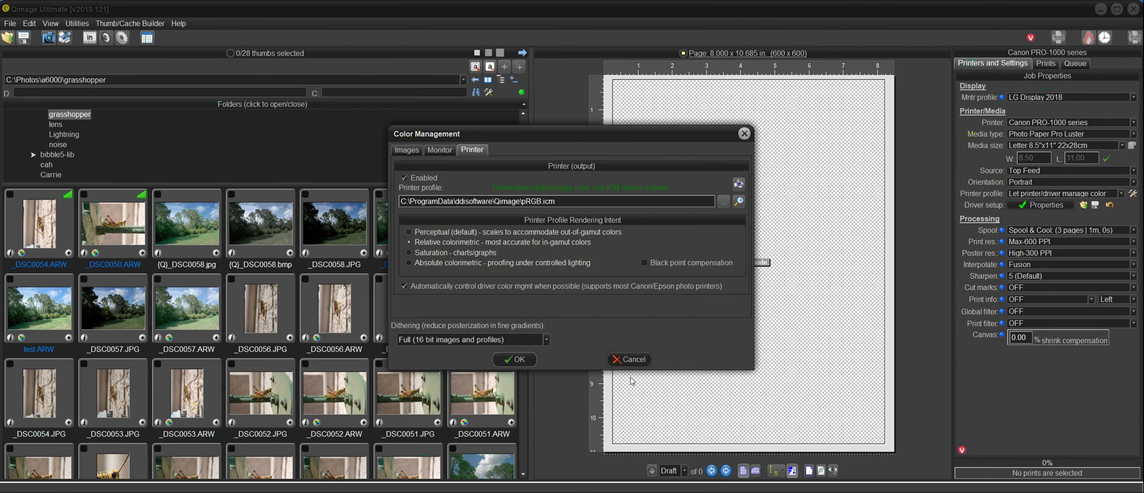
{"action": "left_click", "coordinate": [633, 367]}
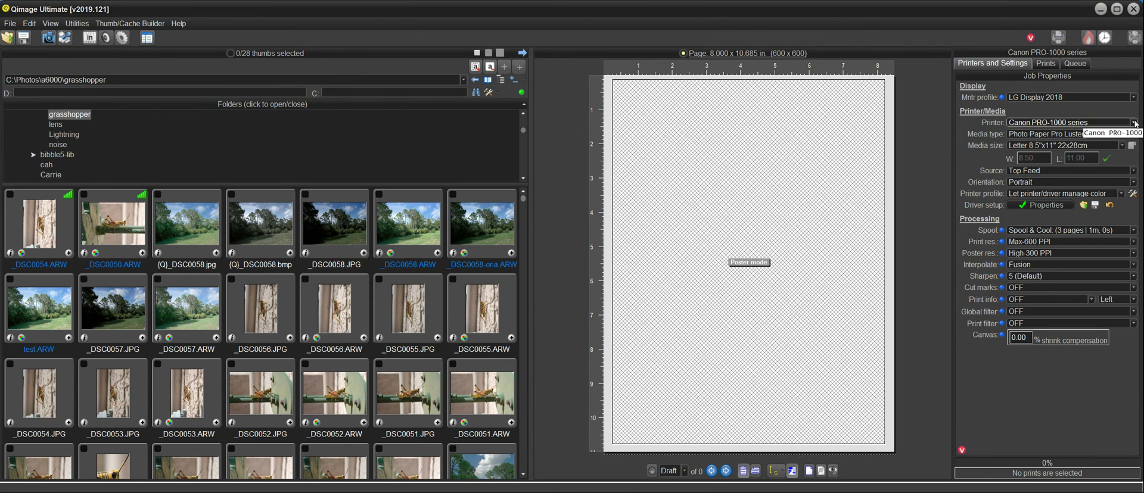
{"action": "left_click", "coordinate": [1131, 123]}
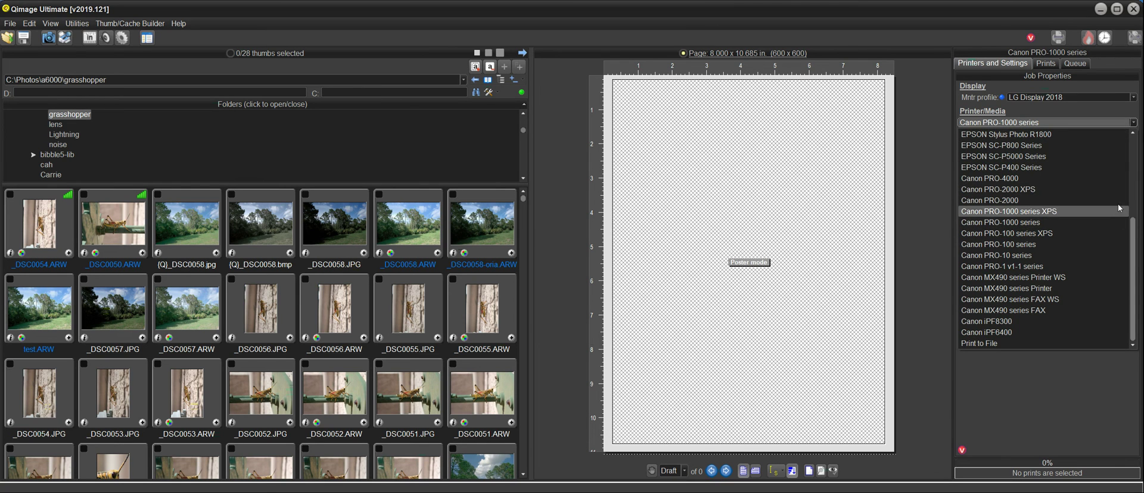
{"action": "scroll", "coordinate": [1085, 220], "scroll_direction": "up", "scroll_amount": 5}
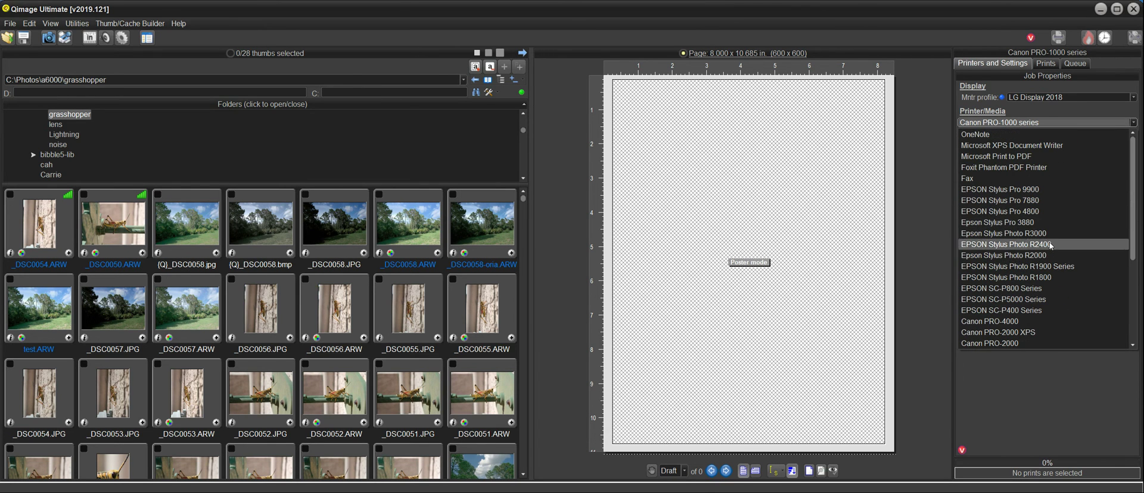
{"action": "left_click", "coordinate": [1075, 222]}
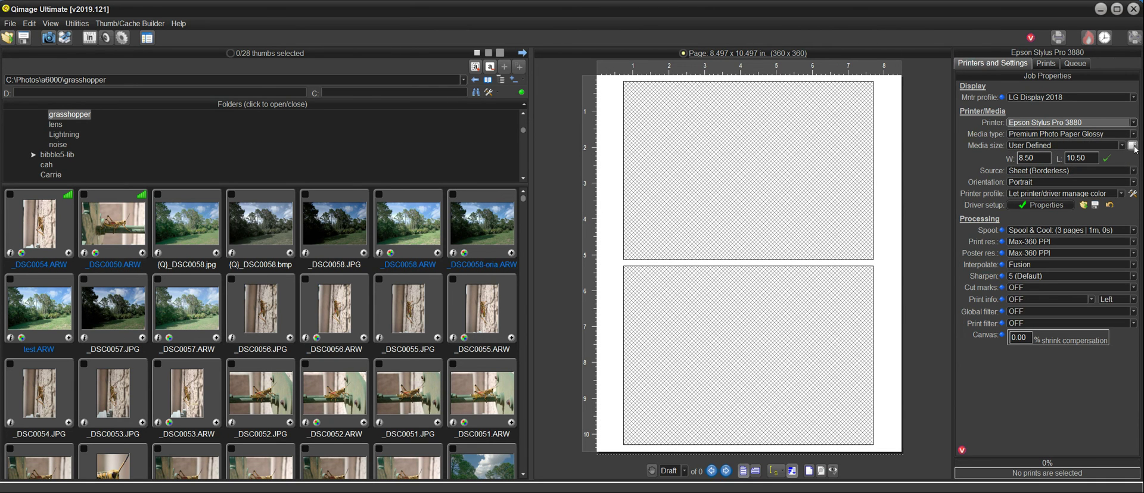
{"action": "left_click", "coordinate": [1134, 135]}
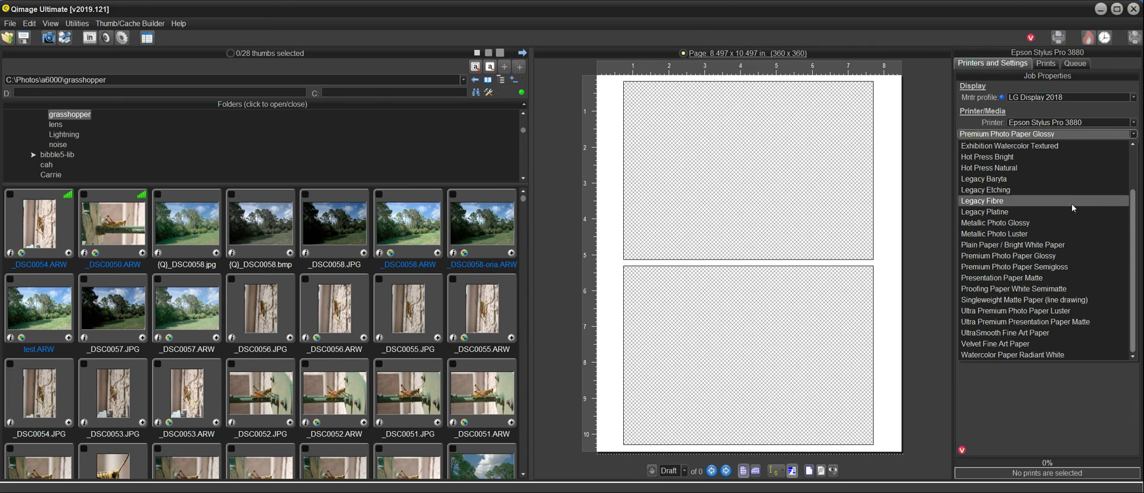
{"action": "left_click", "coordinate": [1054, 268]}
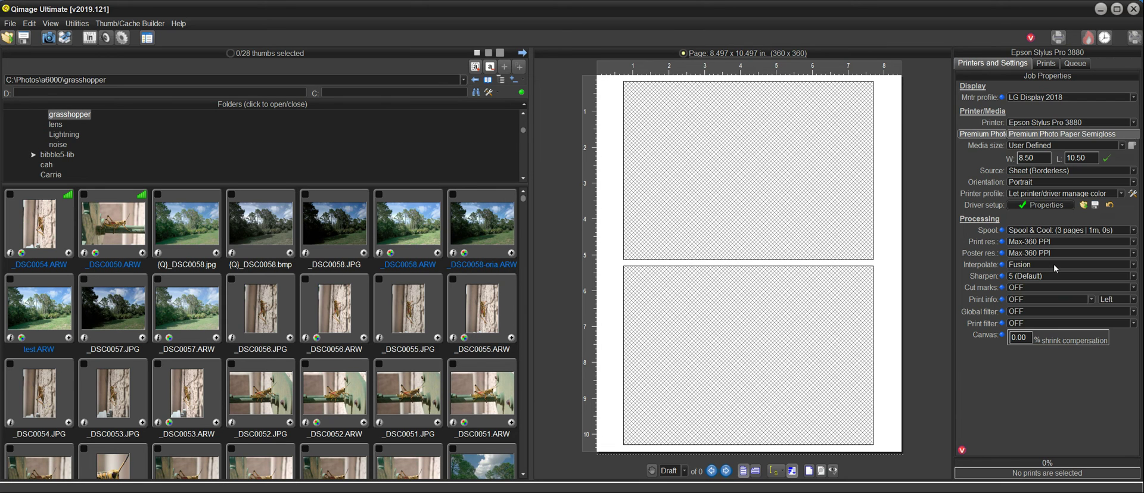
- Show the Epson 3880 ICC profiles, headed by PremiumSemiglossPhotoPaper, from printer colour management
{"action": "left_click", "coordinate": [1133, 195]}
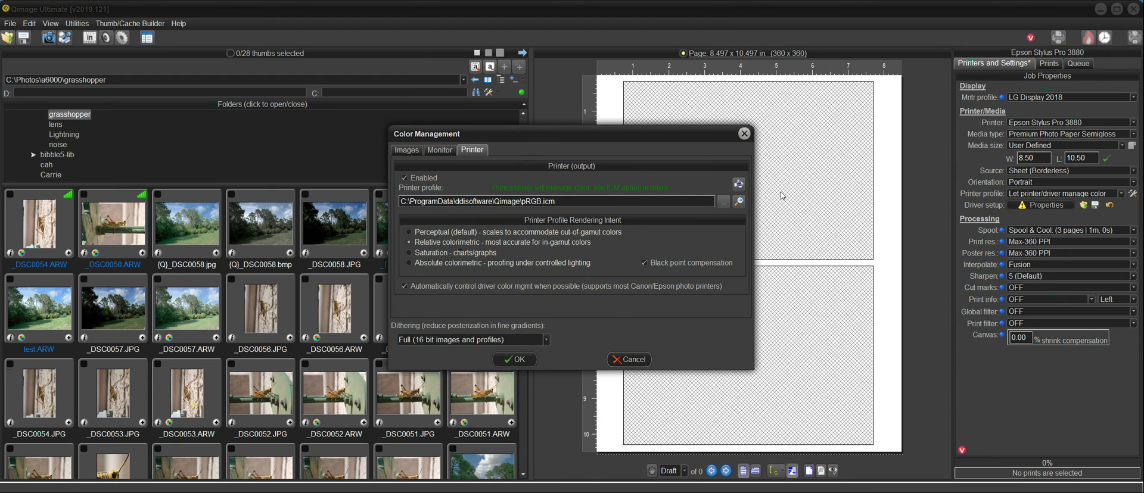
{"action": "left_click", "coordinate": [739, 202]}
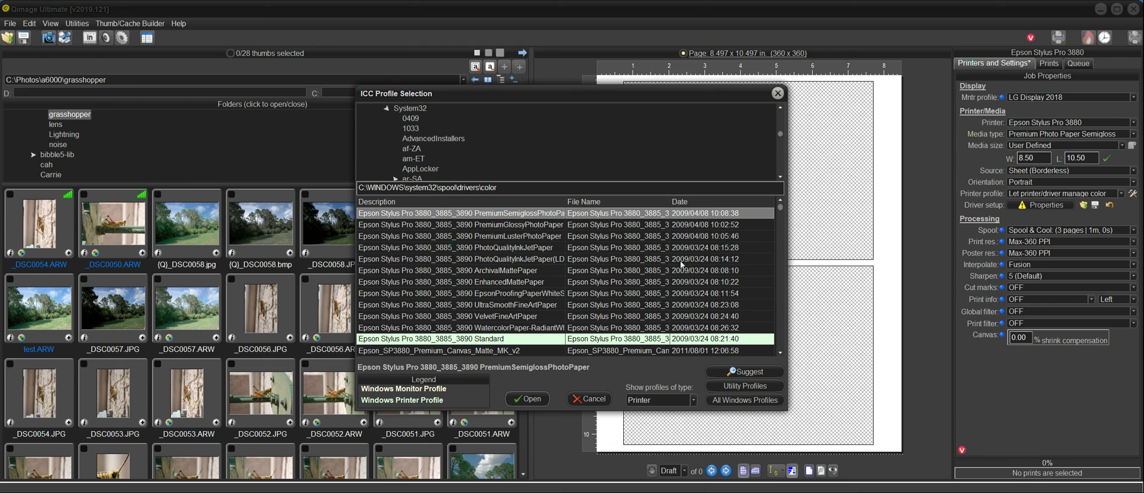
{"action": "key", "text": "Down"}
{"action": "key", "text": "Down"}
{"action": "key", "text": "Down"}
{"action": "key", "text": "Down"}
{"action": "key", "text": "Down"}
{"action": "key", "text": "Down"}
{"action": "key", "text": "Down"}
{"action": "key", "text": "Down"}
{"action": "key", "text": "Down"}
{"action": "key", "text": "Down"}
{"action": "key", "text": "Down"}
{"action": "key", "text": "Down"}
{"action": "key", "text": "Down"}
{"action": "key", "text": "Down"}
{"action": "key", "text": "Down"}
{"action": "key", "text": "Down"}
{"action": "key", "text": "Down"}
{"action": "key", "text": "Down"}
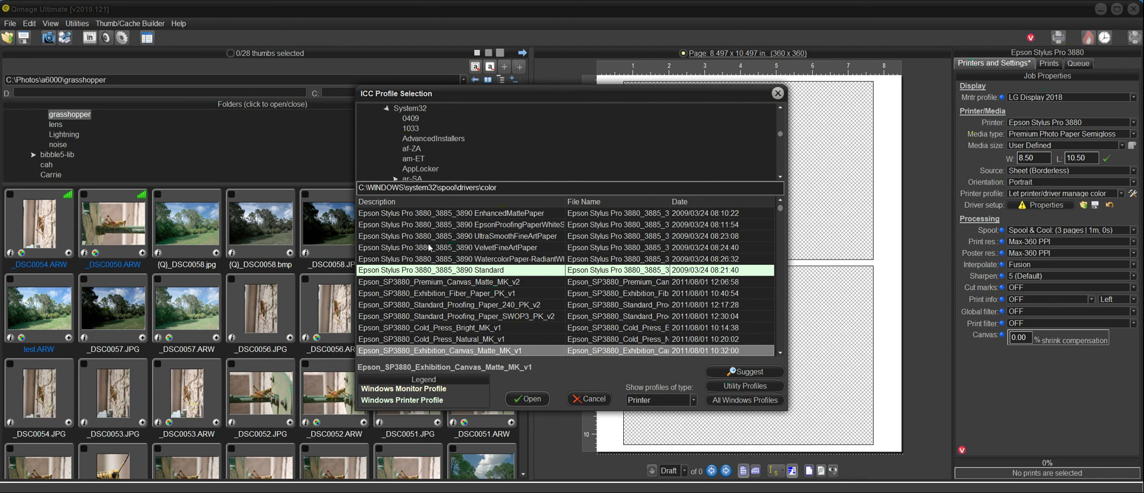
{"action": "key", "text": "Down"}
{"action": "key", "text": "Down"}
{"action": "key", "text": "Down"}
{"action": "key", "text": "Down"}
{"action": "key", "text": "Down"}
{"action": "key", "text": "Down"}
{"action": "key", "text": "Down"}
{"action": "key", "text": "Down"}
{"action": "key", "text": "Down"}
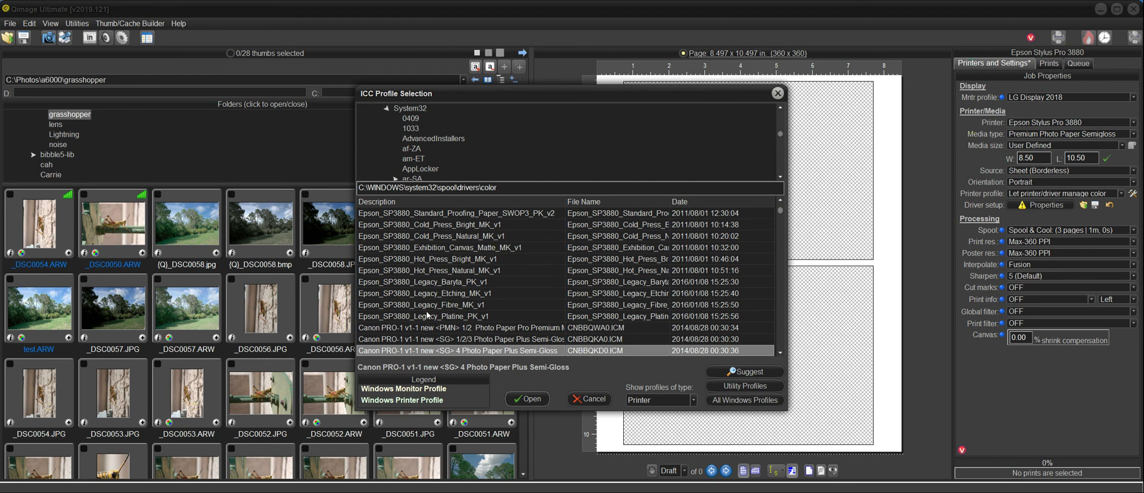
{"action": "key", "text": "Up"}
{"action": "key", "text": "Up"}
{"action": "key", "text": "Up"}
{"action": "key", "text": "Up"}
{"action": "key", "text": "Up"}
{"action": "key", "text": "Up"}
{"action": "key", "text": "Up"}
{"action": "key", "text": "Up"}
{"action": "key", "text": "Up"}
{"action": "key", "text": "Up"}
{"action": "key", "text": "Up"}
{"action": "key", "text": "Up"}
{"action": "key", "text": "Up"}
{"action": "key", "text": "Up"}
{"action": "key", "text": "Up"}
{"action": "key", "text": "Up"}
{"action": "key", "text": "Up"}
{"action": "key", "text": "Up"}
{"action": "key", "text": "Up"}
{"action": "key", "text": "Up"}
{"action": "key", "text": "Up"}
{"action": "key", "text": "Up"}
{"action": "key", "text": "Up"}
{"action": "key", "text": "Up"}
{"action": "key", "text": "Up"}
{"action": "key", "text": "Up"}
{"action": "key", "text": "Up"}
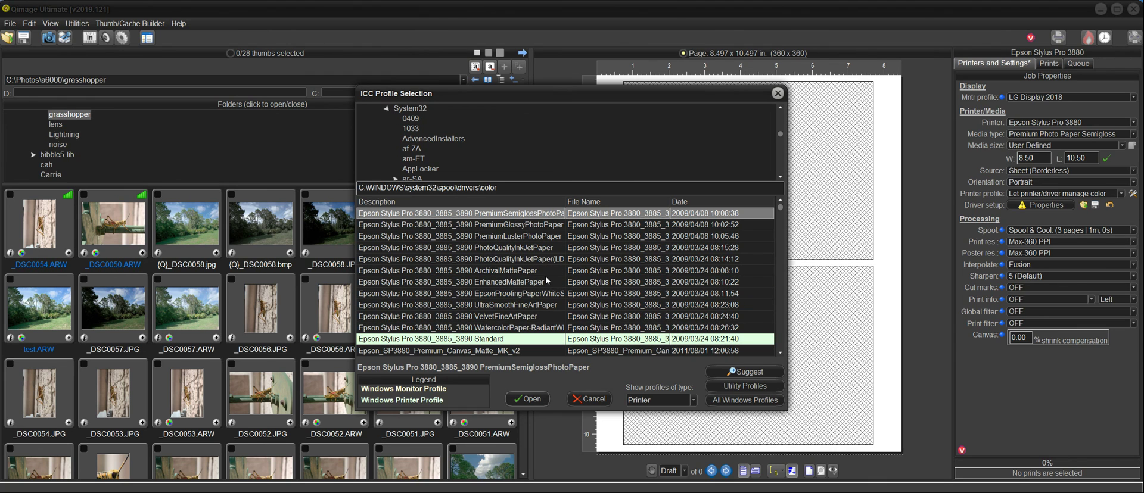